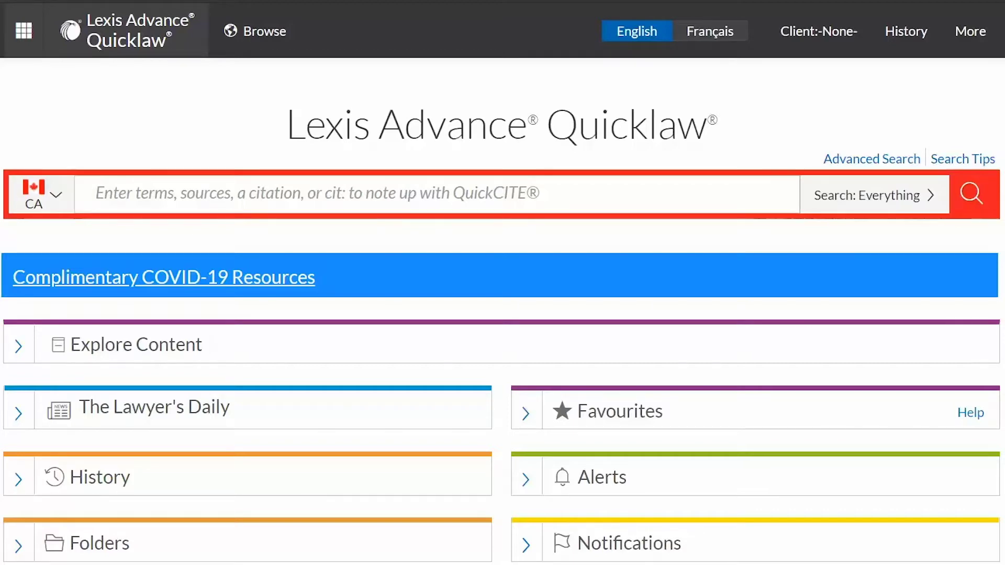
- Type the connector examples OR AND "" /N ! * into the search bar, then clear them
text(OR)
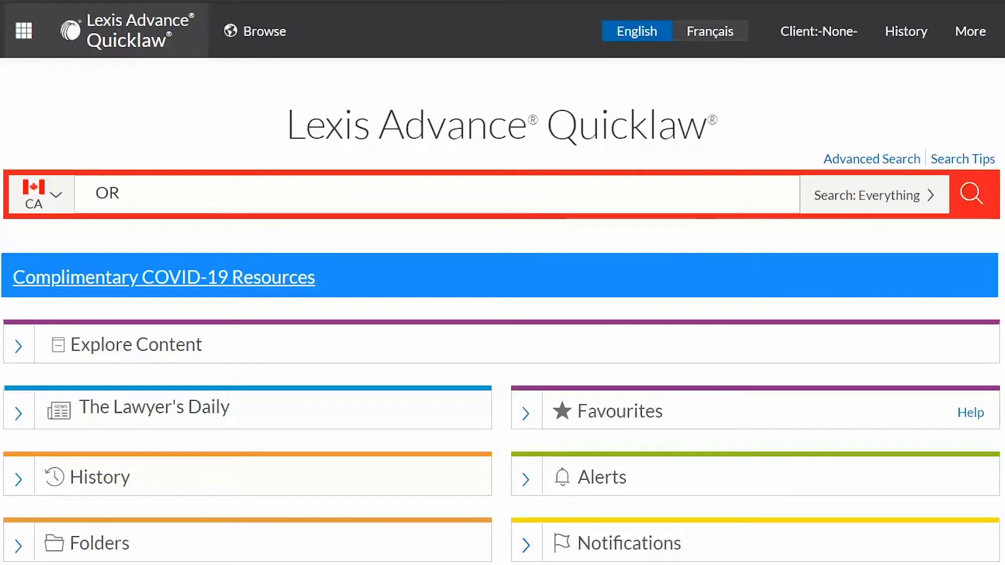
text( AND "")
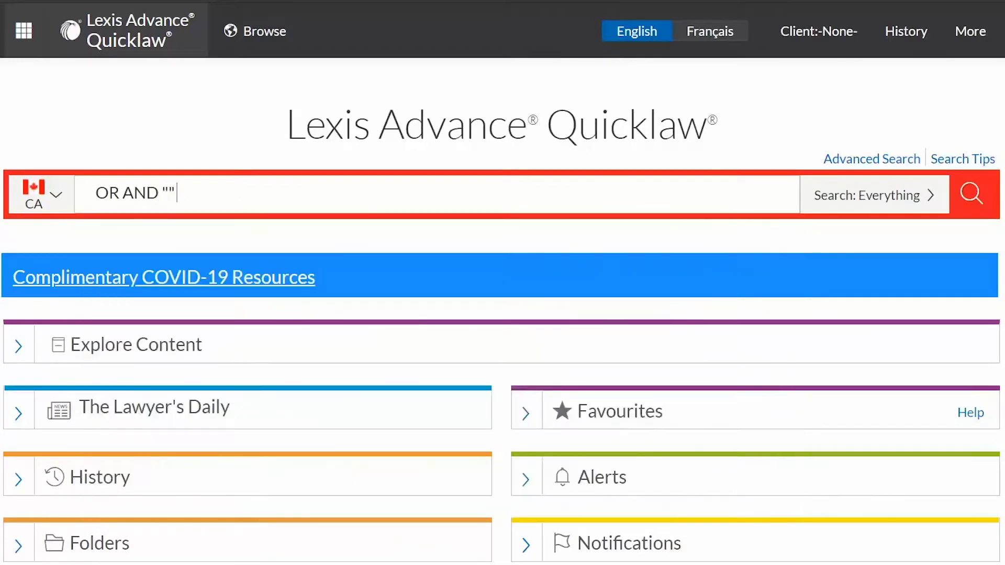
text( /N)
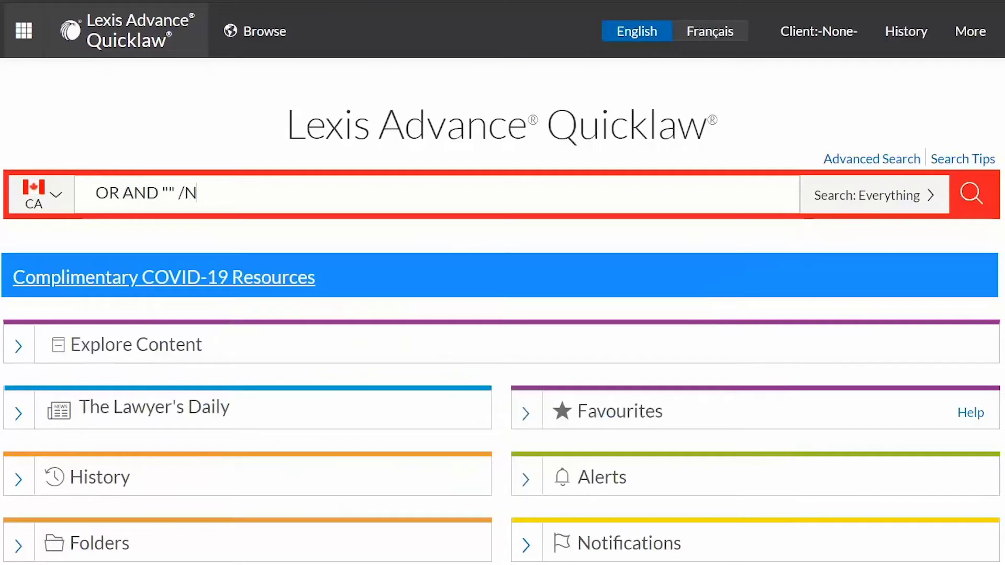
text( !)
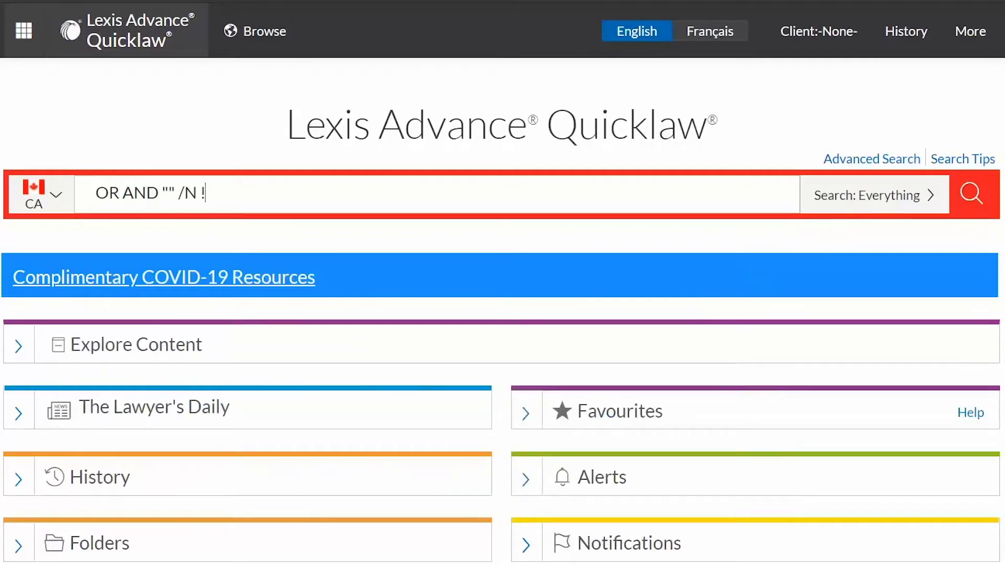
text( *)
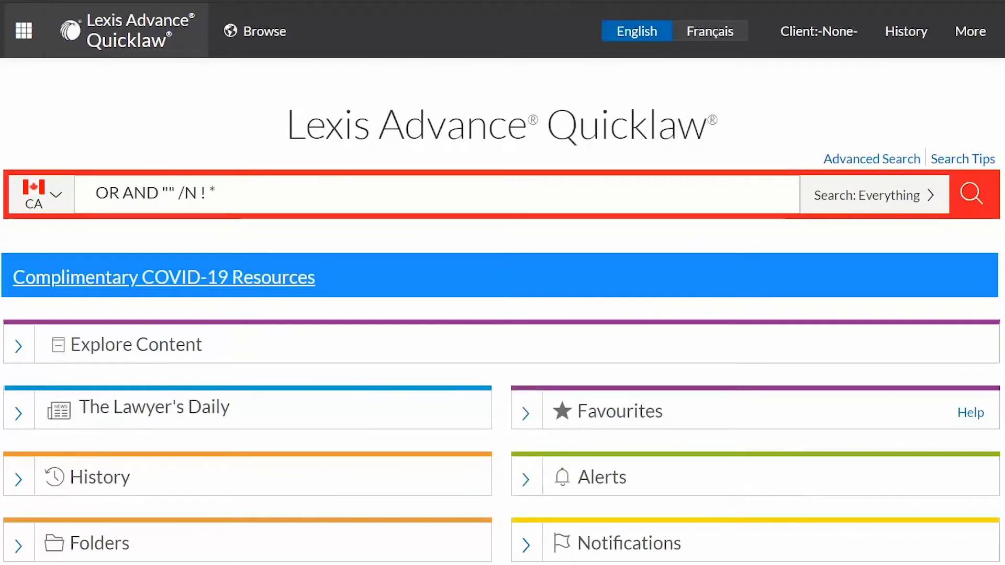
key(ctrl+a)
key(BackSpace)
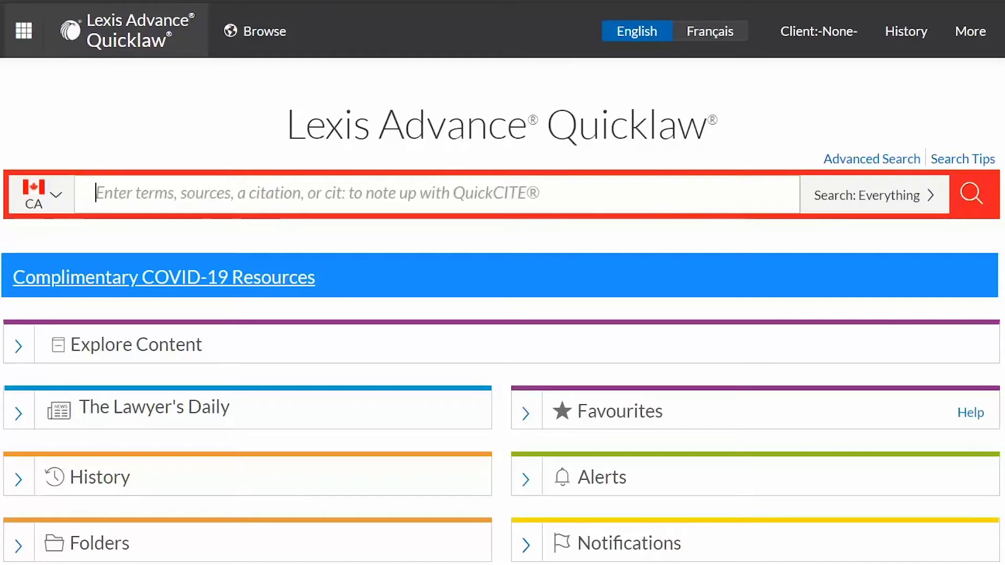
- Enter the query personal or liability, then replace it with personal and liability
text(personal or liability)
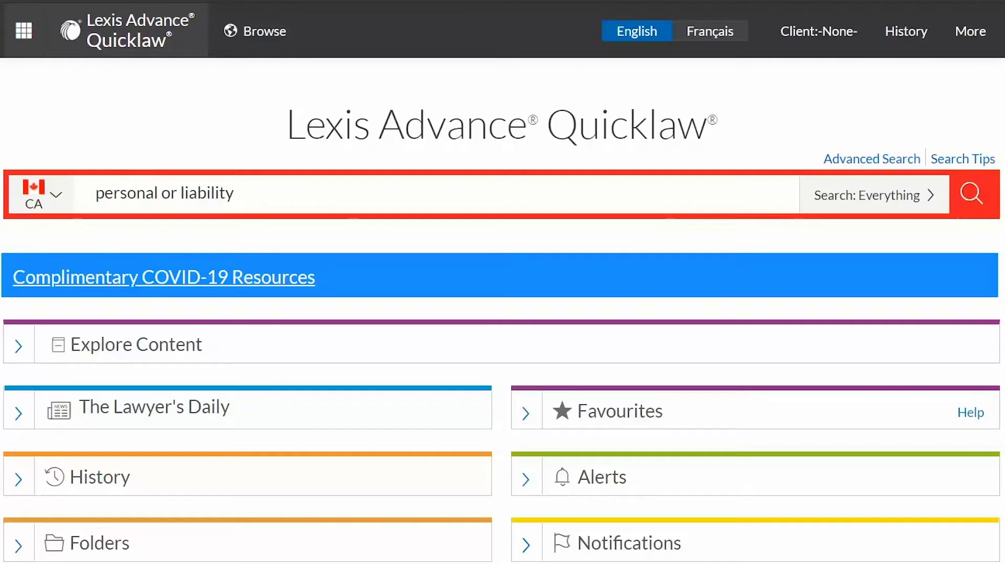
key(ctrl+a)
text(personal and liability)
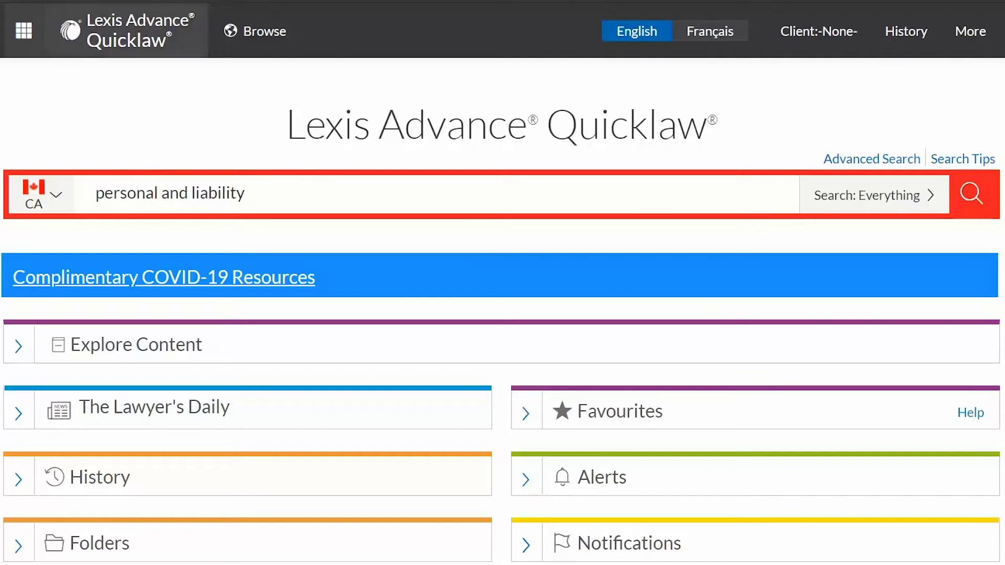
- Replace the query with the quoted phrase "personal liability" and dismiss the suggestions
click(246, 193)
key(ctrl+a)
text("personal liability")
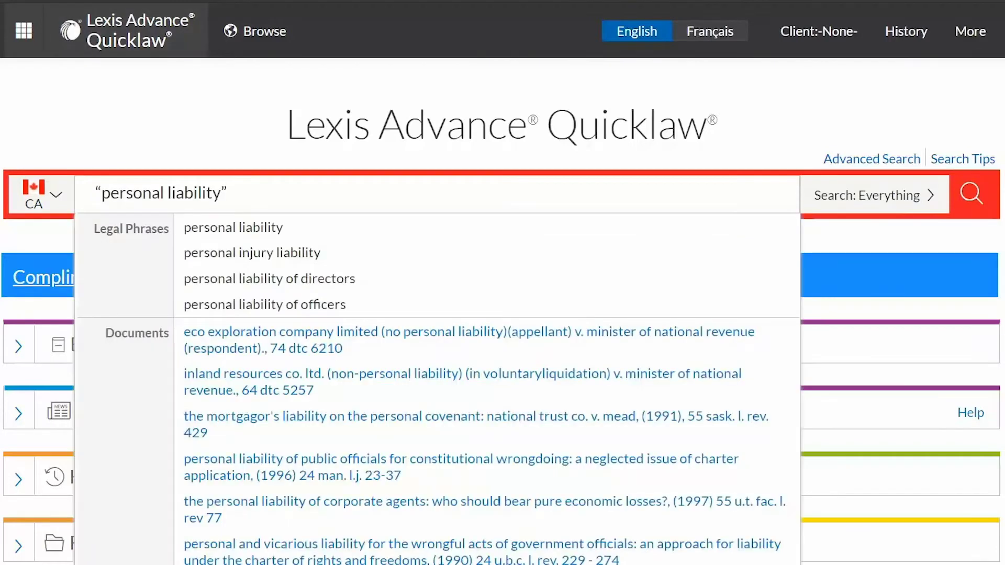
key(Escape)
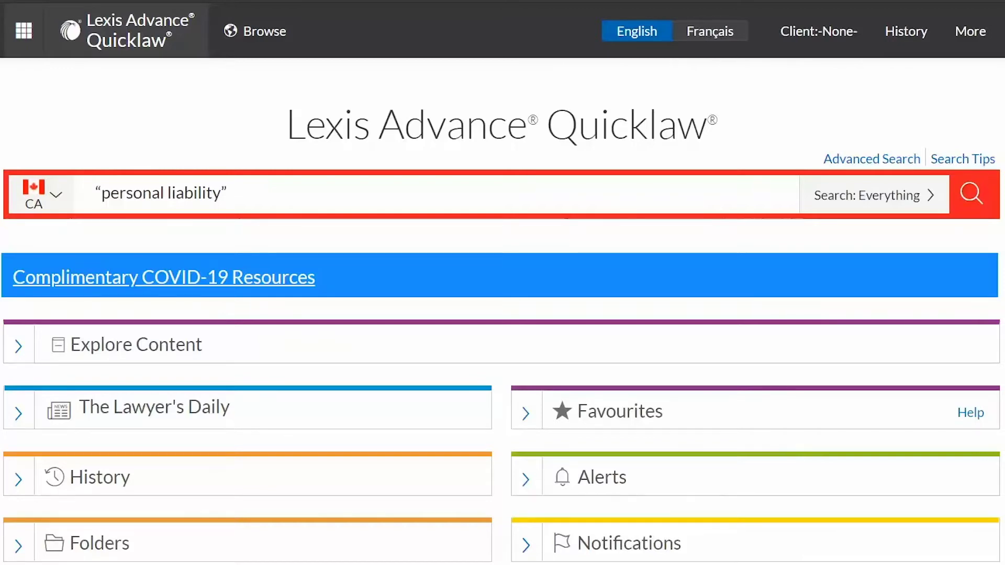
- Replace the phrase with the unquoted query search and seizure
key(ctrl+a)
text(search and seizure)
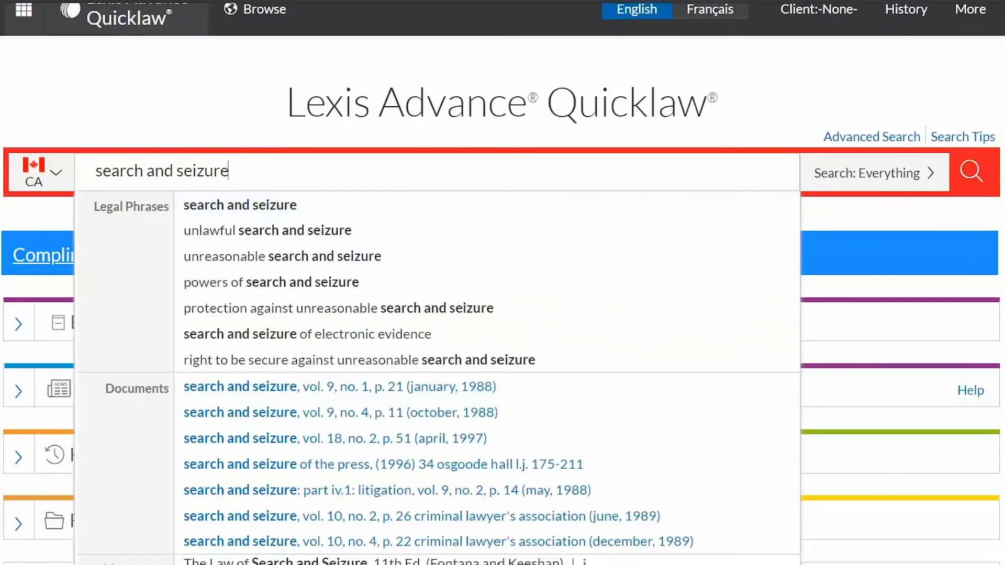
key(Escape)
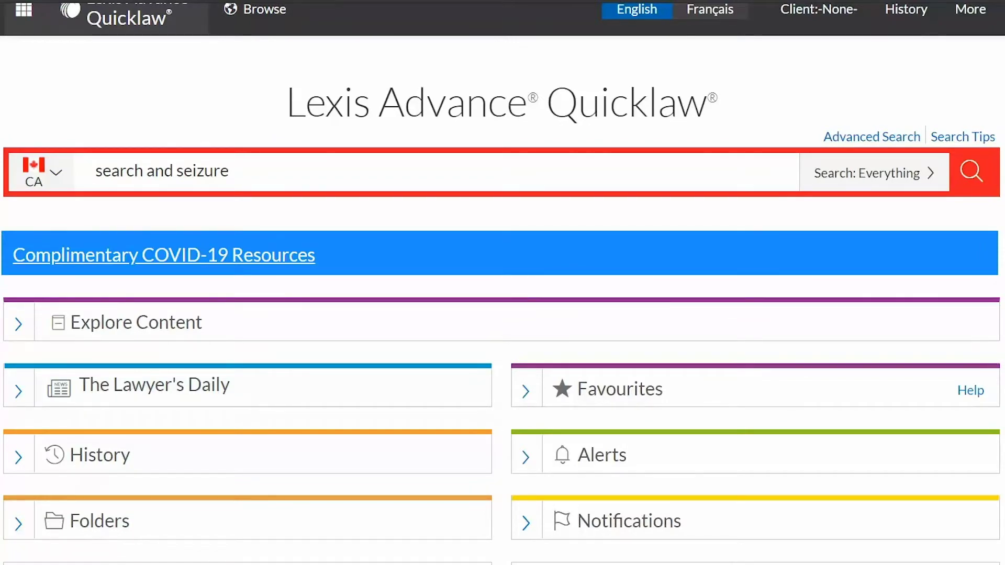
- Swap in the quoted phrase "search and seizure" and select it for replacement
key(ctrl+a)
text("search and seizure")
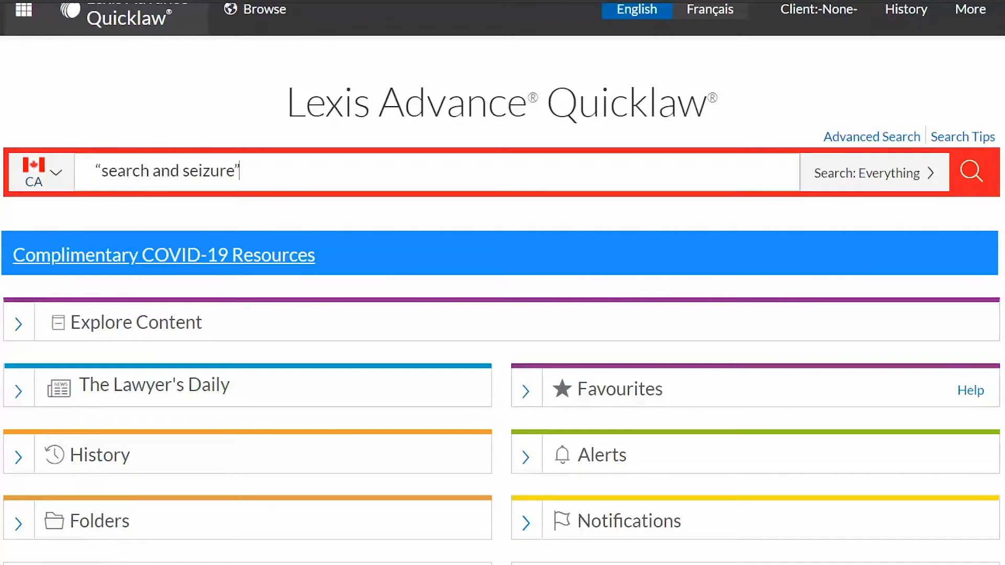
key(Escape)
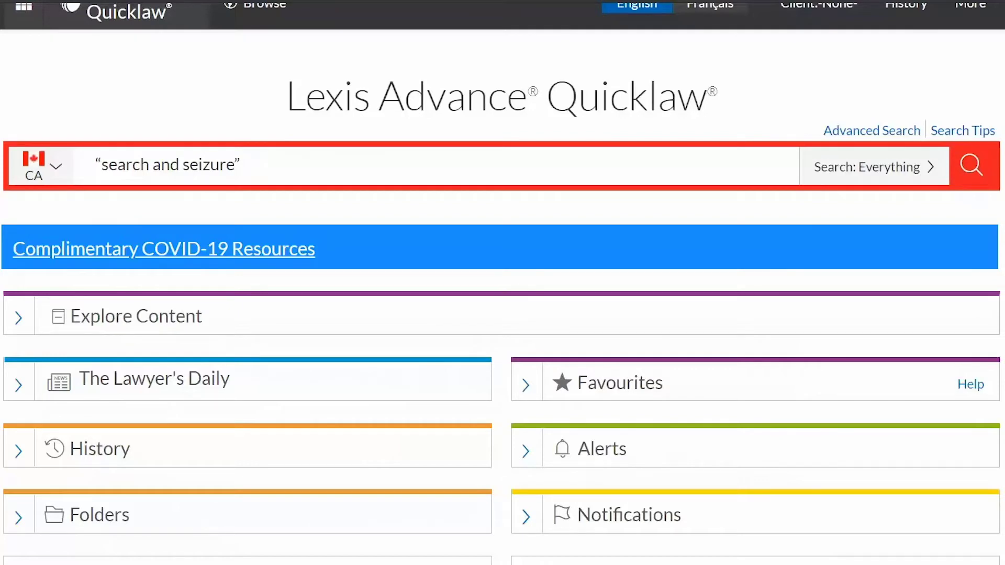
key(ctrl+a)
- Enter the proximity query "personal liability" /5 director, then replace it with defam!
text("personal liability" /5 director)
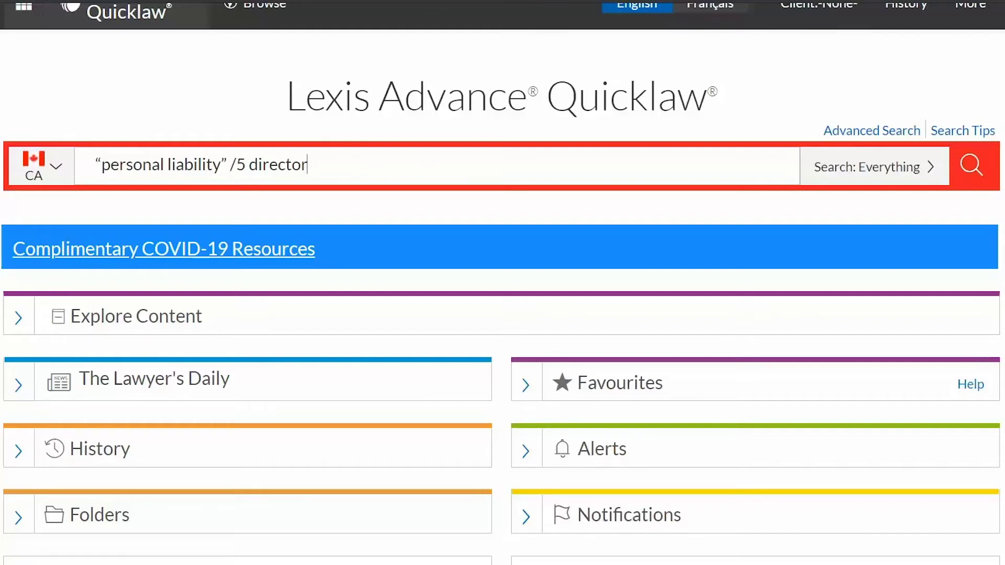
key(ctrl+a)
text(defam!)
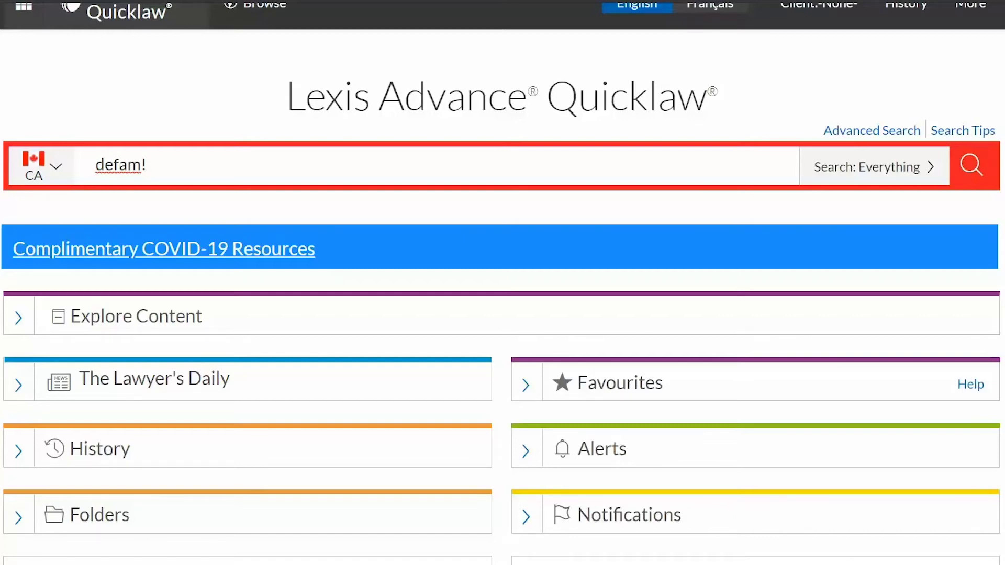
- Try the wildcard queries int*net and then int??net
key(ctrl+a)
text(int*net)
click(121, 165)
key(ctrl+a)
text(int??net)
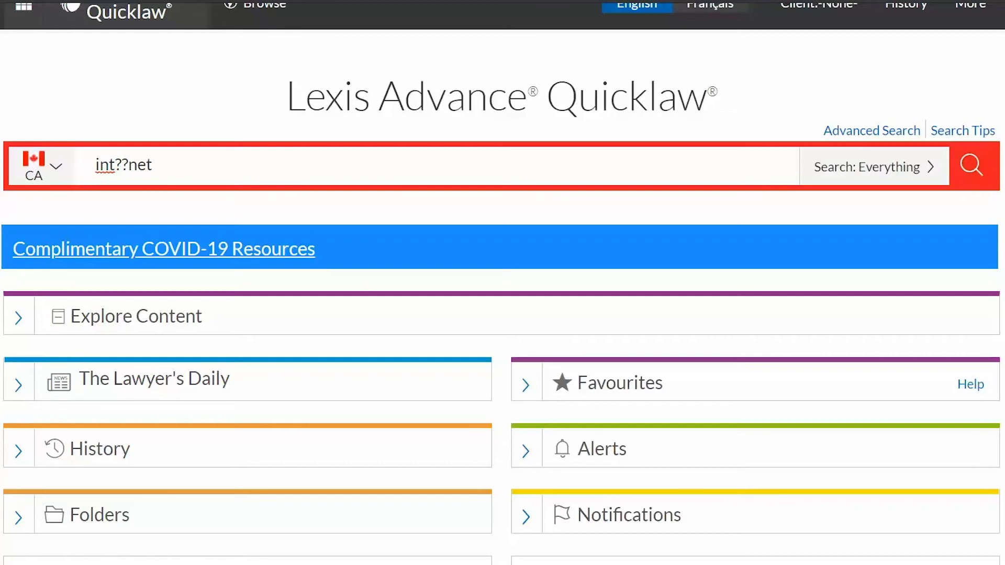
- Paste a Boolean query using bankrupt! /25 discharg! with an and not exclusion, then scroll the Advanced Search page
key(ctrl+a)
text(bankrupt! /25 discharg! and not student or college or education! /5 (loan and scholarship))
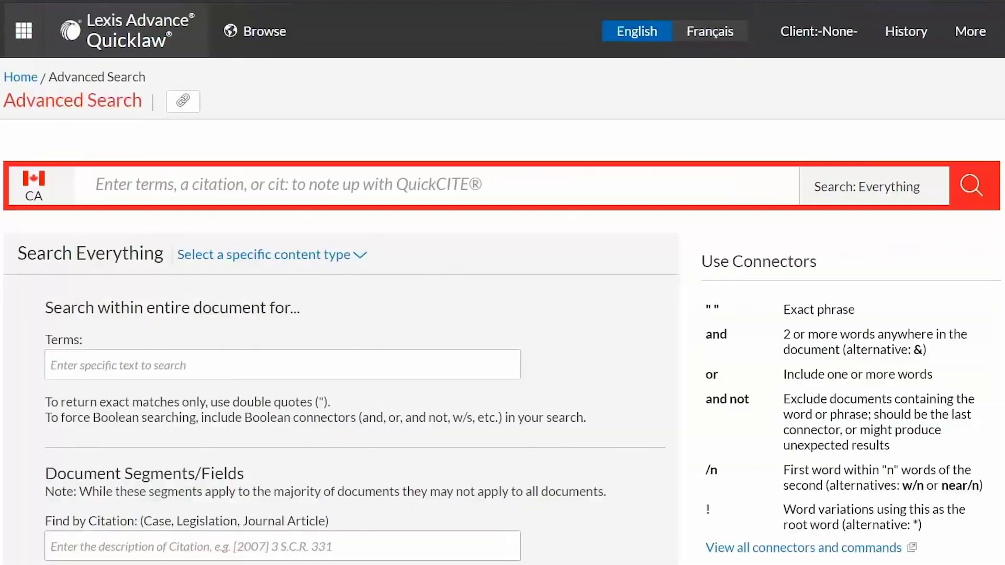
scroll(503, 283, down, 4)
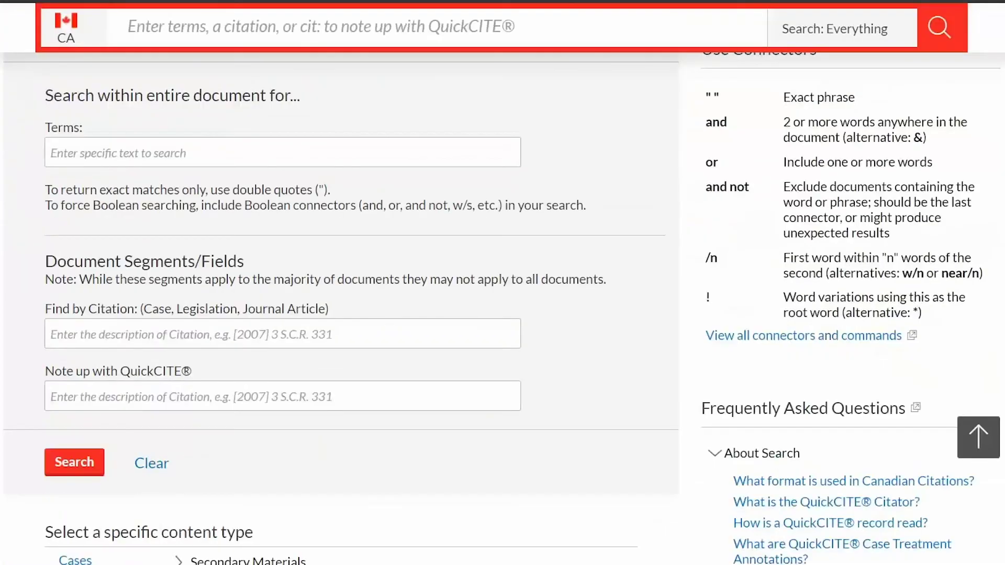